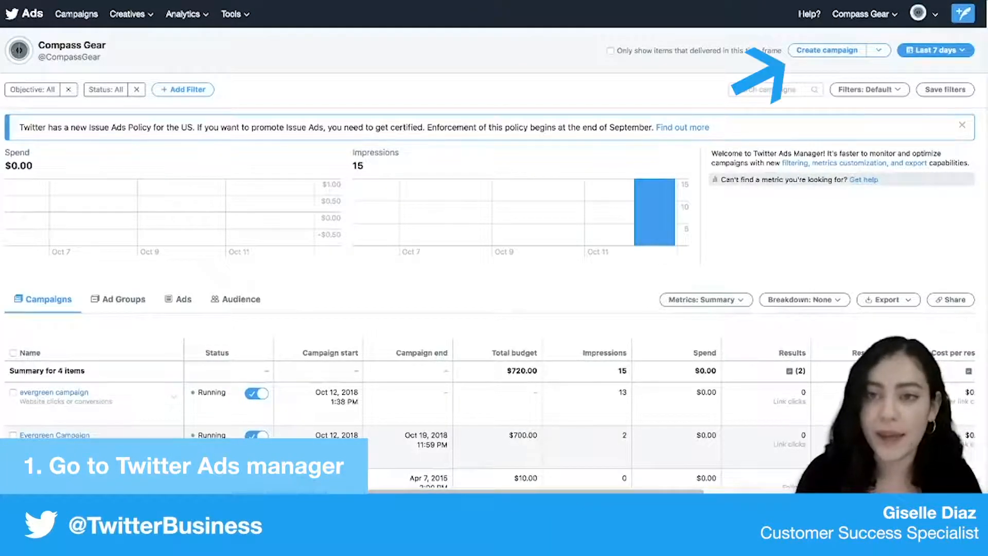
- Create a new campaign with the Website clicks or conversions objective
{"action": "left_click", "coordinate": [827, 51]}
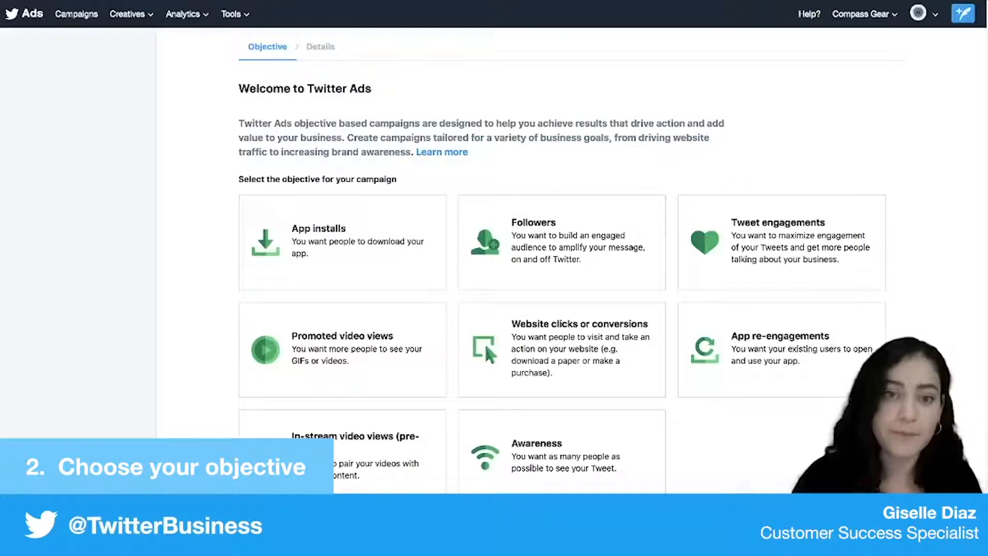
{"action": "scroll", "coordinate": [562, 288], "scroll_direction": "down", "scroll_amount": 1}
{"action": "scroll", "coordinate": [562, 289], "scroll_direction": "down", "scroll_amount": 2}
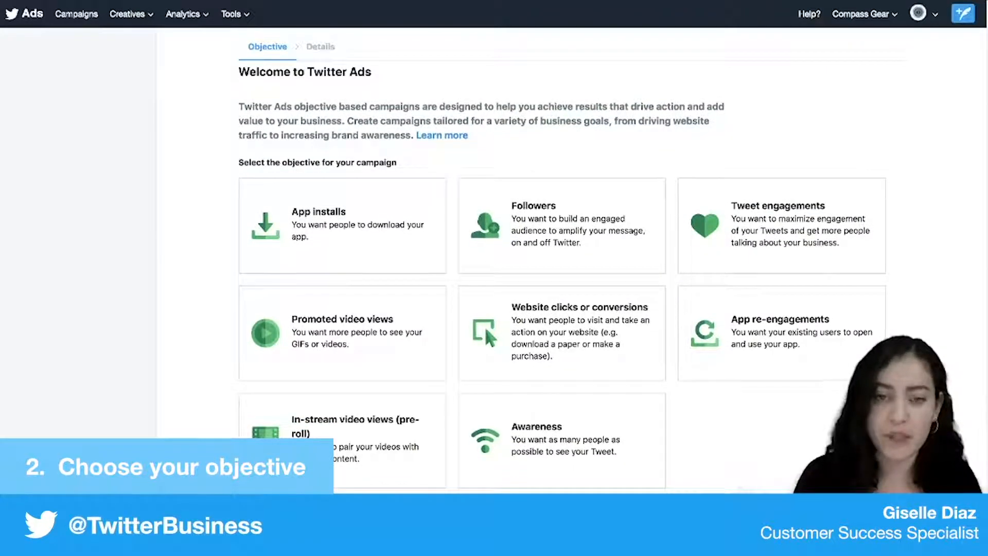
{"action": "left_click", "coordinate": [562, 333]}
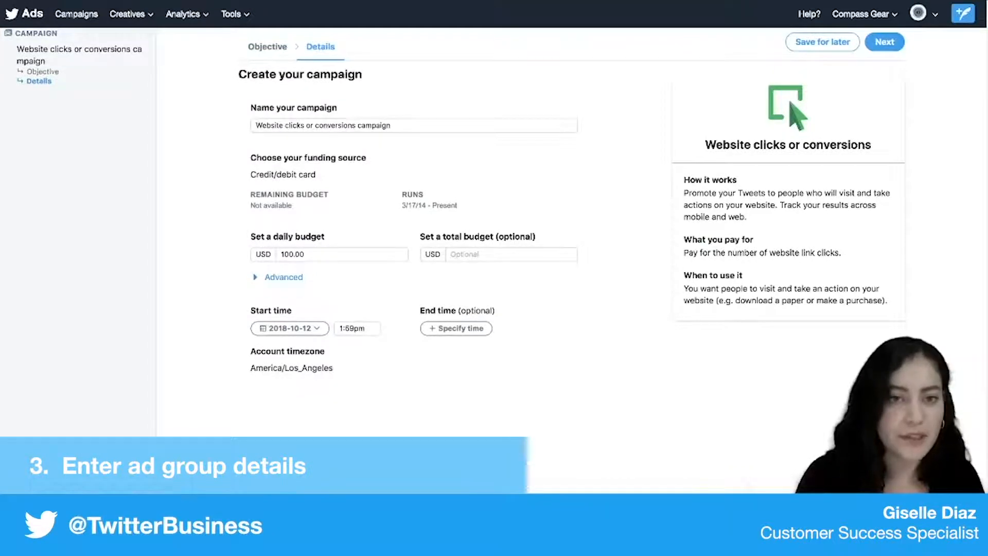
- Name the campaign "Evergreen Campaign" and continue to the ad group details
{"action": "triple_click", "coordinate": [324, 125]}
{"action": "key", "text": "BackSpace"}
{"action": "type", "text": "Eve"}
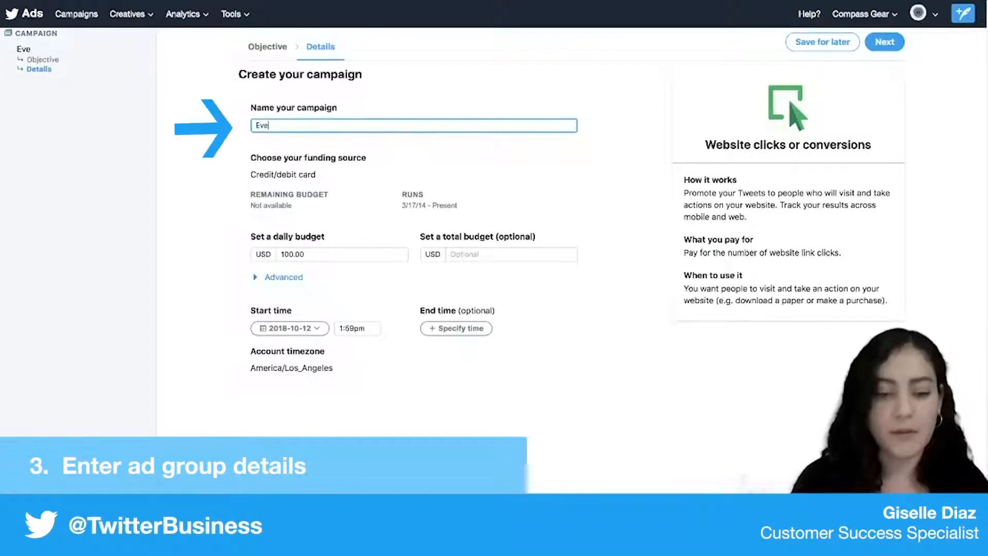
{"action": "type", "text": "rgreen Campaign"}
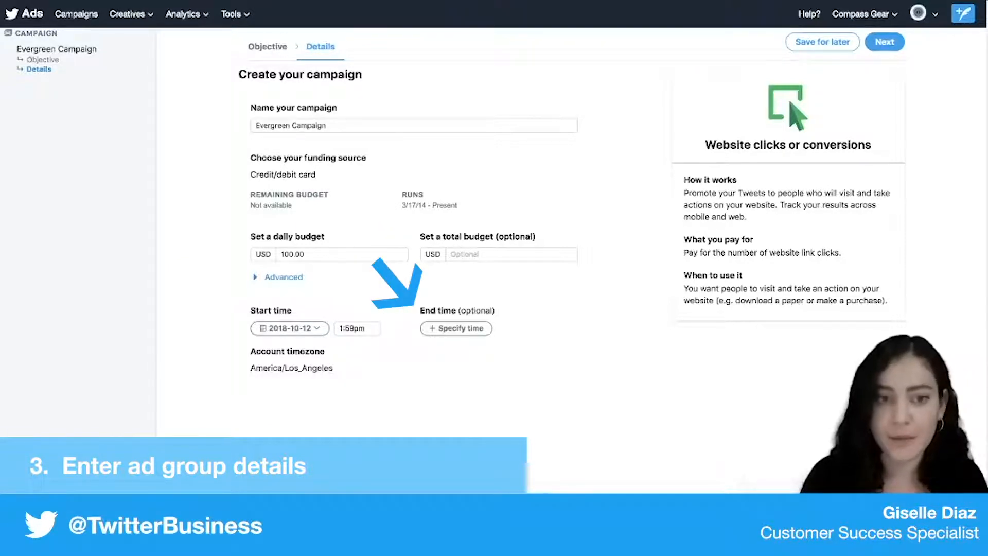
{"action": "scroll", "coordinate": [414, 231], "scroll_direction": "up", "scroll_amount": 1}
{"action": "left_click", "coordinate": [885, 43]}
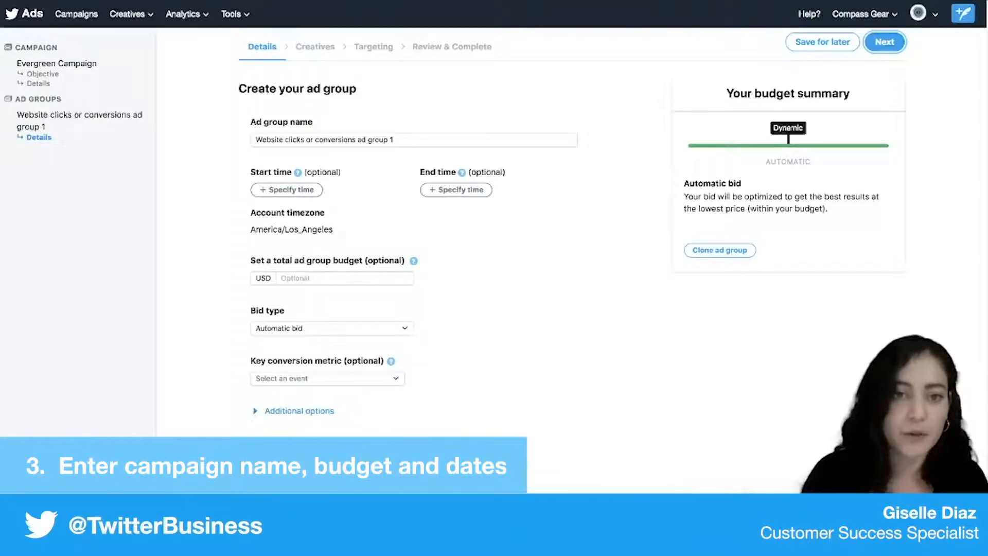
- Shorten the ad group name to "ad group 1" and continue to the creatives
{"action": "left_click_drag", "start_coordinate": [356, 140], "coordinate": [256, 140]}
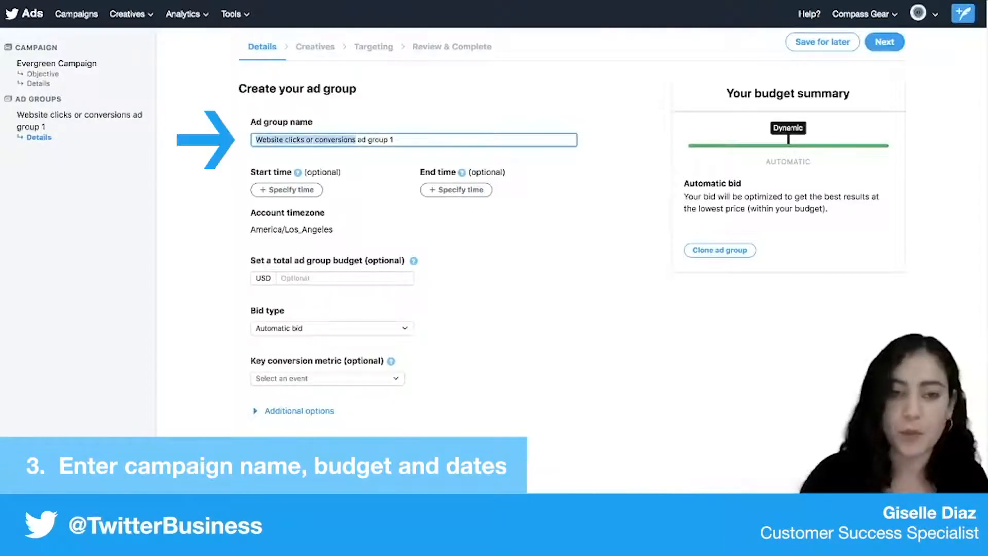
{"action": "key", "text": "BackSpace"}
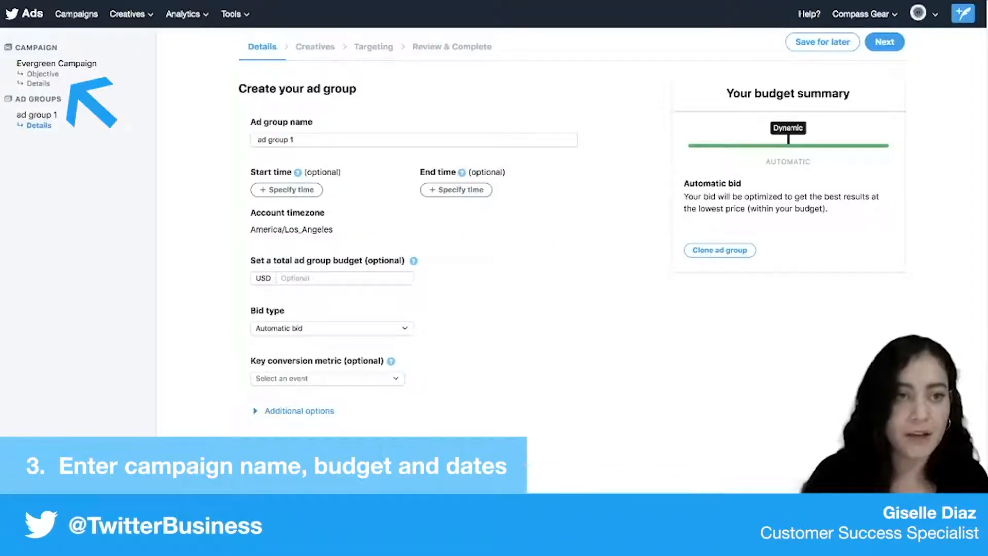
{"action": "scroll", "coordinate": [414, 257], "scroll_direction": "down", "scroll_amount": 1}
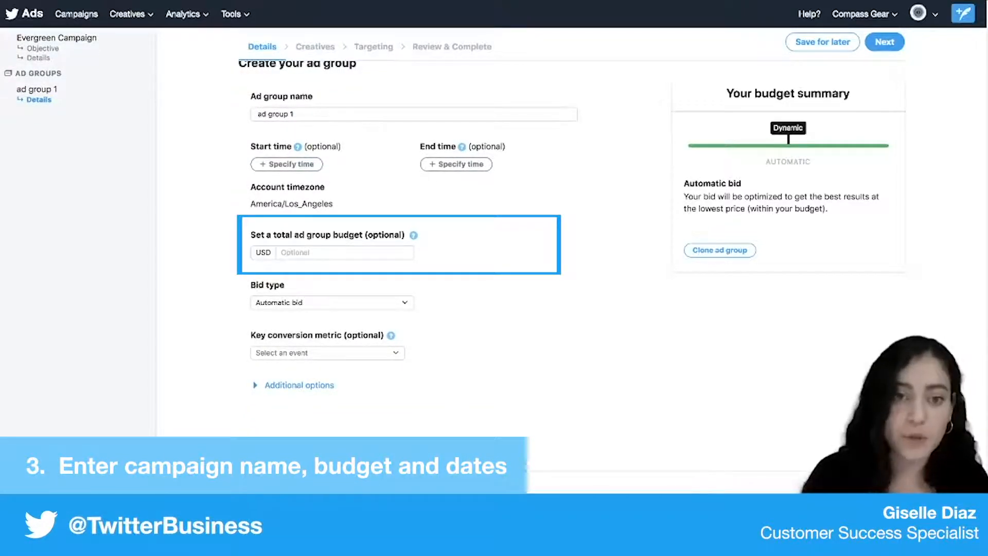
{"action": "scroll", "coordinate": [414, 247], "scroll_direction": "up", "scroll_amount": 1}
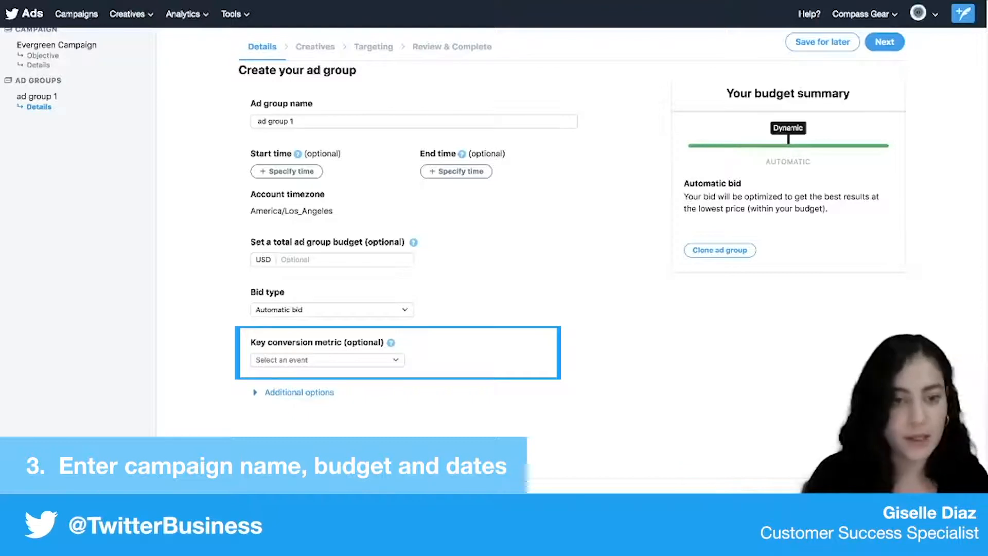
{"action": "scroll", "coordinate": [414, 257], "scroll_direction": "up", "scroll_amount": 1}
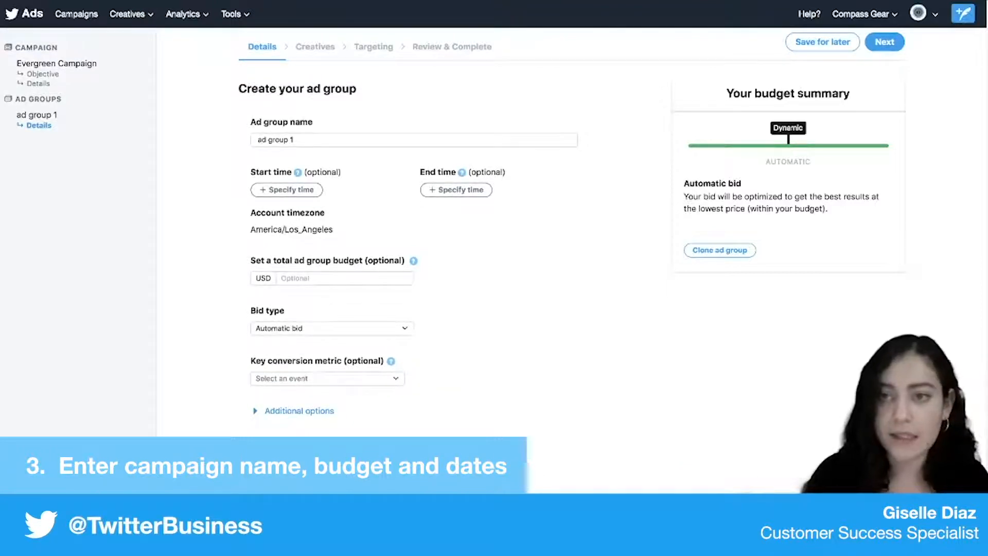
{"action": "left_click", "coordinate": [885, 42]}
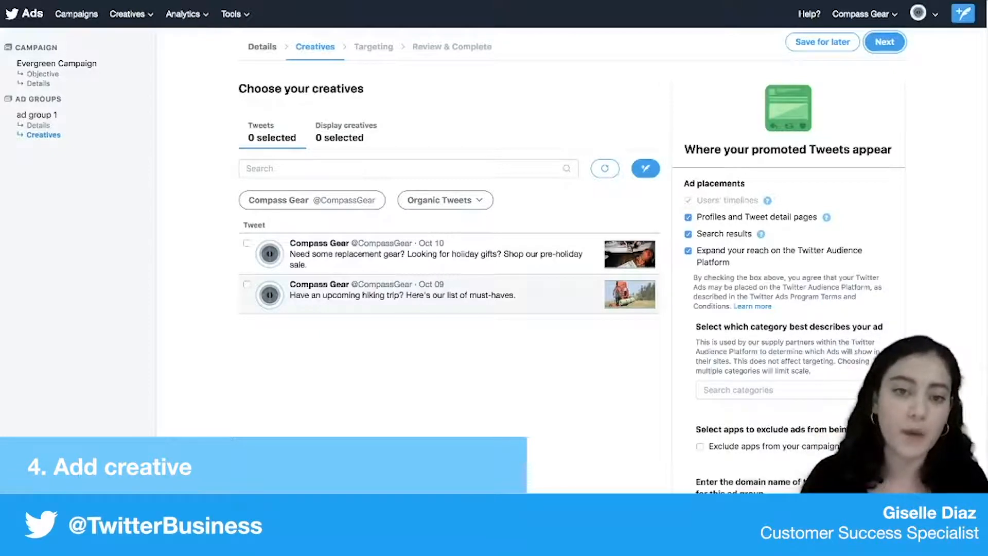
- Select the Oct 10 pre-holiday sale Tweet and the Oct 09 hiking trip Tweet as the ad group's creatives
{"action": "left_click", "coordinate": [247, 243]}
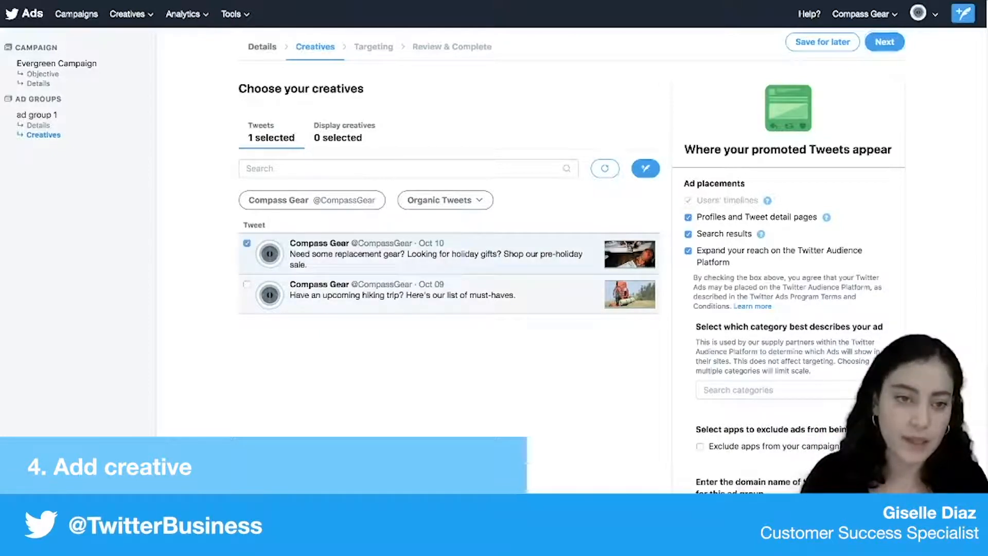
{"action": "left_click", "coordinate": [247, 284]}
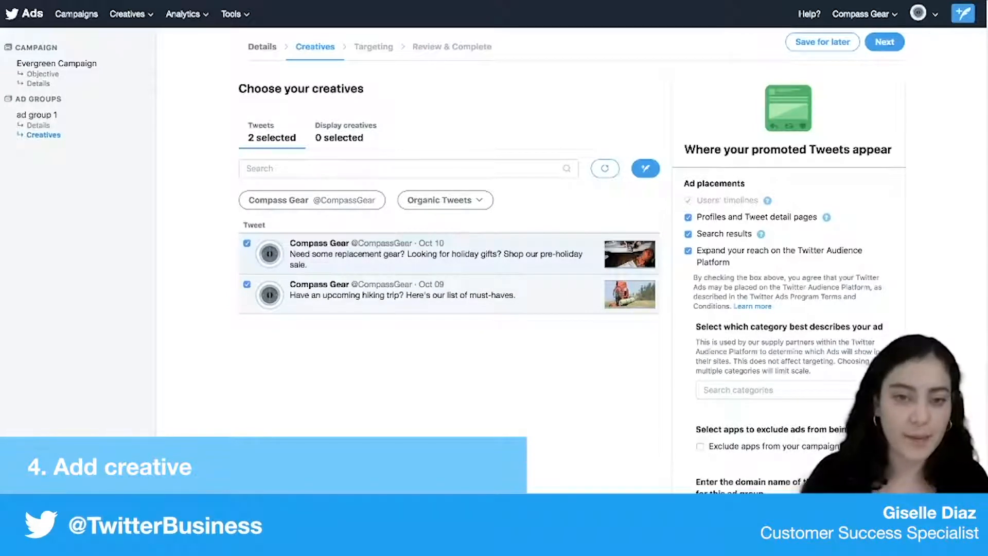
{"action": "left_click", "coordinate": [446, 200]}
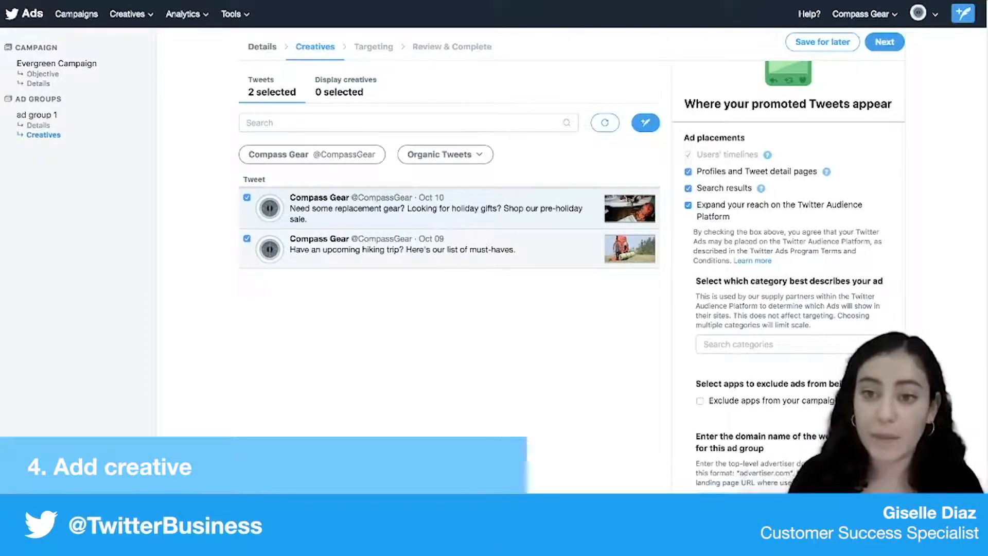
- Exclude the Twitter Audience Platform from the ad placements and continue to targeting
{"action": "left_click", "coordinate": [689, 206]}
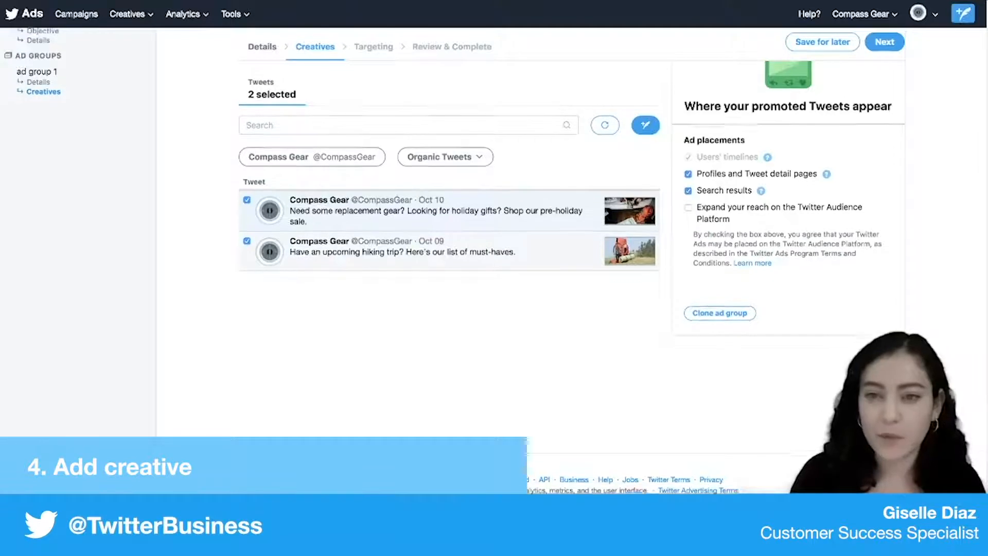
{"action": "scroll", "coordinate": [447, 232], "scroll_direction": "up", "scroll_amount": 2}
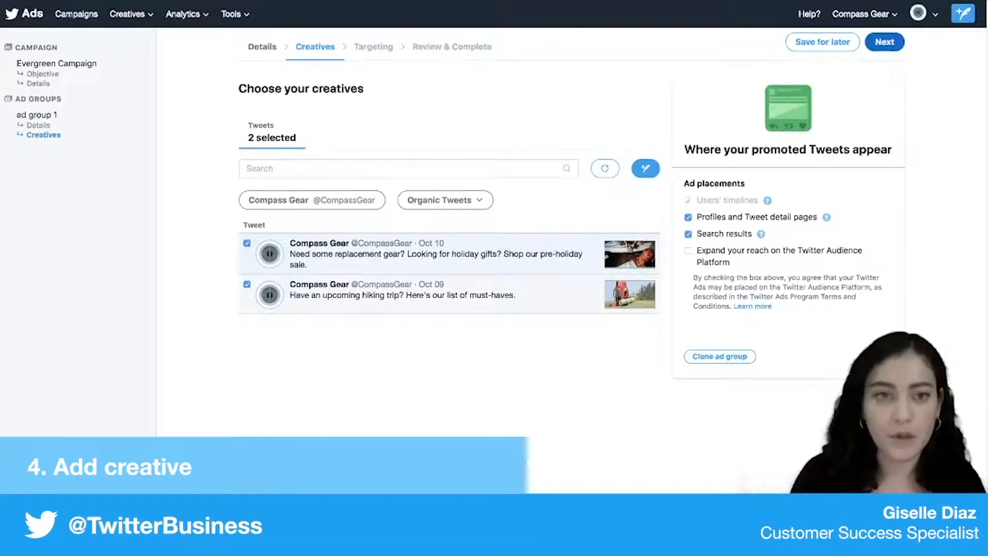
{"action": "left_click", "coordinate": [885, 42]}
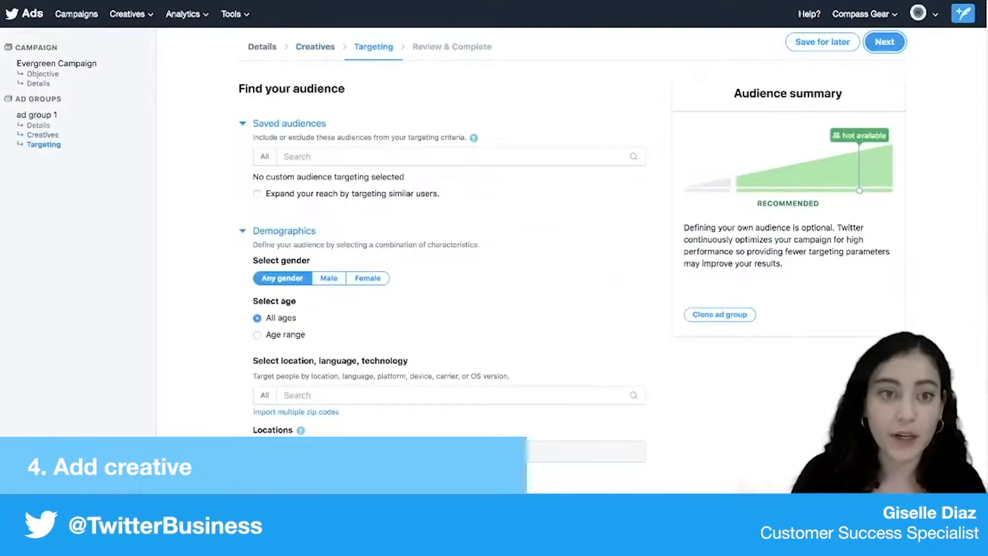
- Search the location, language and technology targeting options for "united" without adding another location
{"action": "scroll", "coordinate": [442, 258], "scroll_direction": "down", "scroll_amount": 1}
{"action": "scroll", "coordinate": [442, 257], "scroll_direction": "down", "scroll_amount": 4}
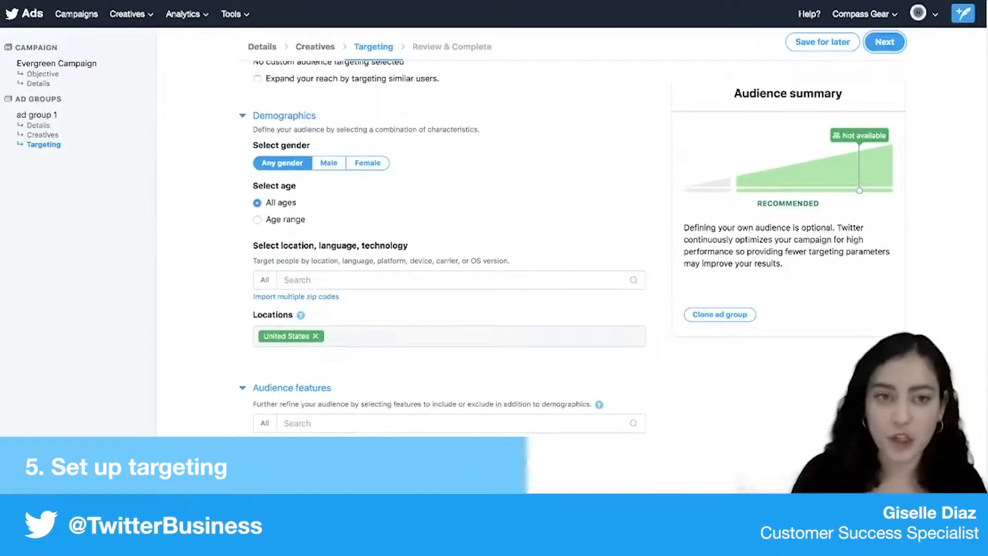
{"action": "scroll", "coordinate": [443, 257], "scroll_direction": "down", "scroll_amount": 1}
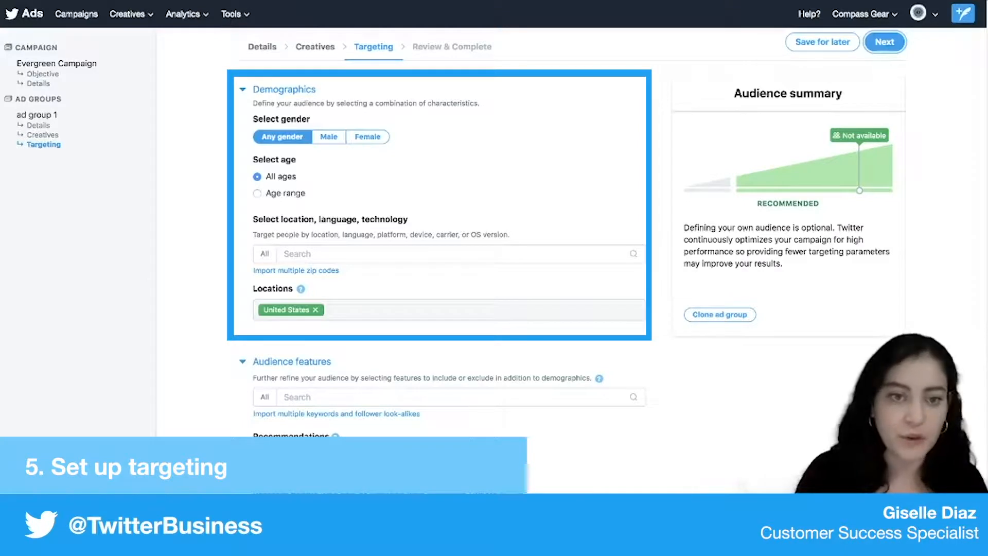
{"action": "left_click", "coordinate": [449, 253]}
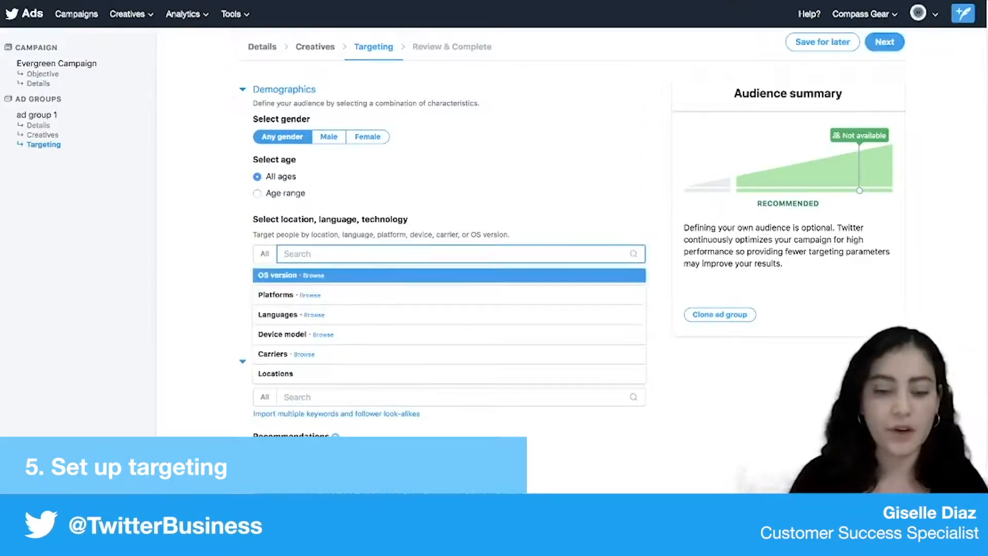
{"action": "type", "text": "united"}
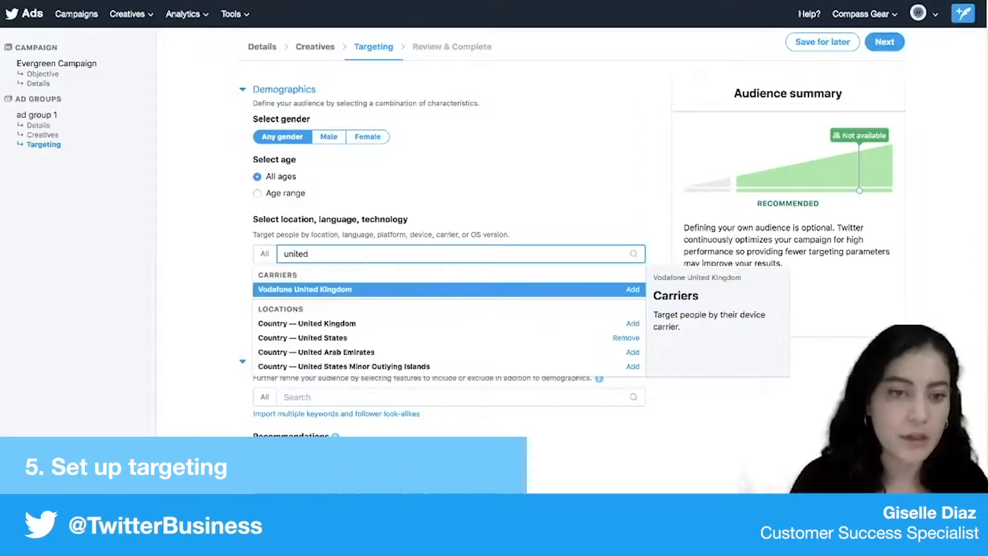
{"action": "key", "text": "Down"}
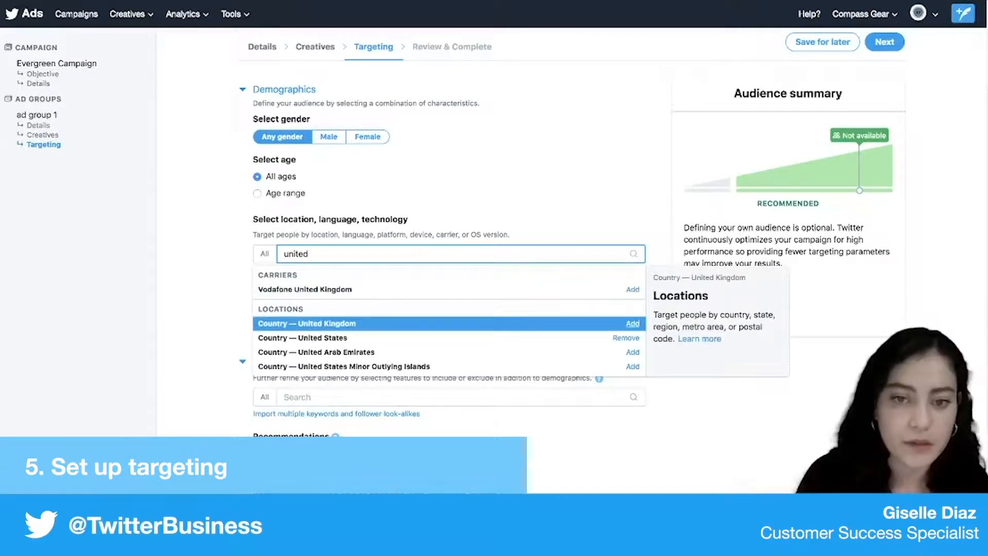
{"action": "left_click", "coordinate": [412, 198]}
- Search the conversation topics in the audience features for "outdoor" and add Brand - Sports/Outdoor to the targeting
{"action": "scroll", "coordinate": [412, 309], "scroll_direction": "down", "scroll_amount": 1}
{"action": "scroll", "coordinate": [443, 278], "scroll_direction": "down", "scroll_amount": 5}
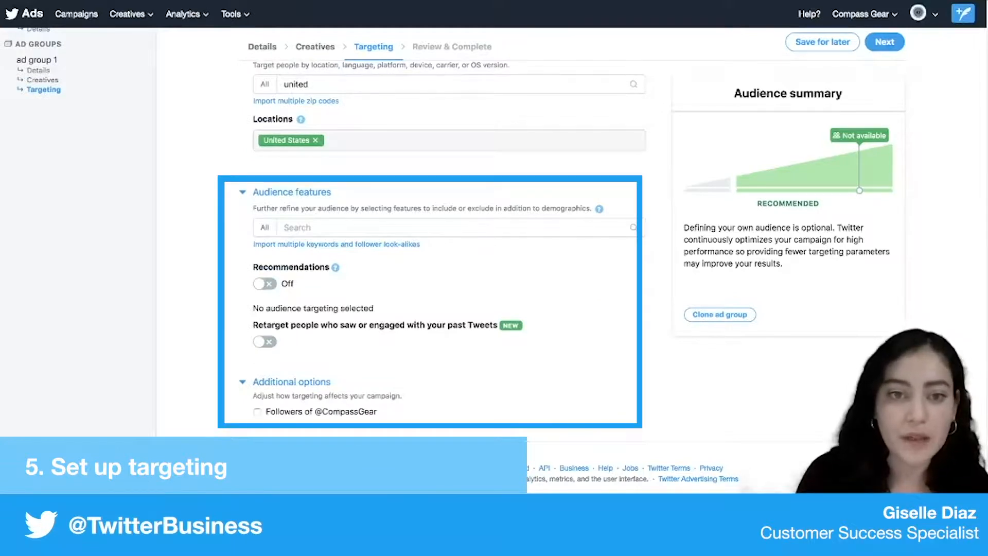
{"action": "left_click", "coordinate": [449, 228]}
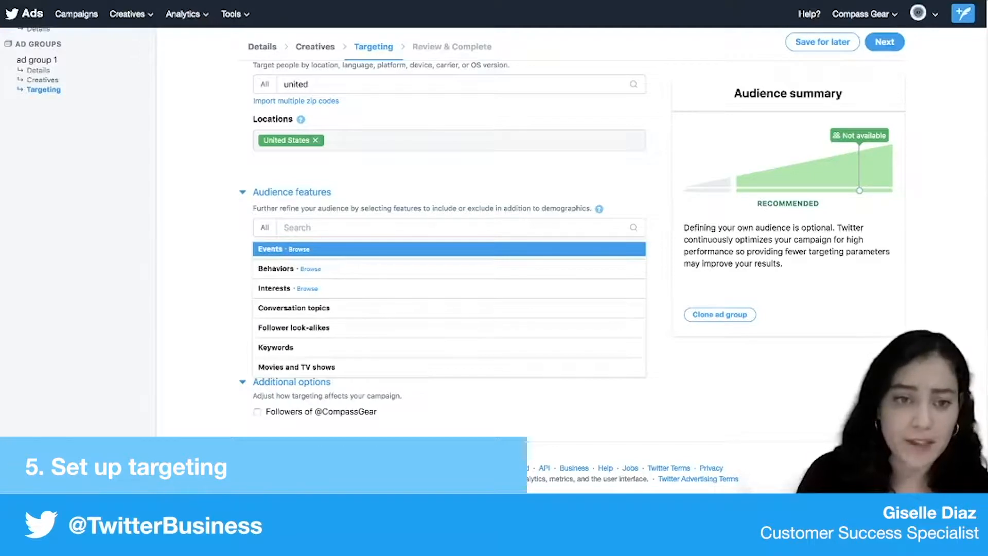
{"action": "key", "text": "Down"}
{"action": "key", "text": "Down"}
{"action": "key", "text": "Down"}
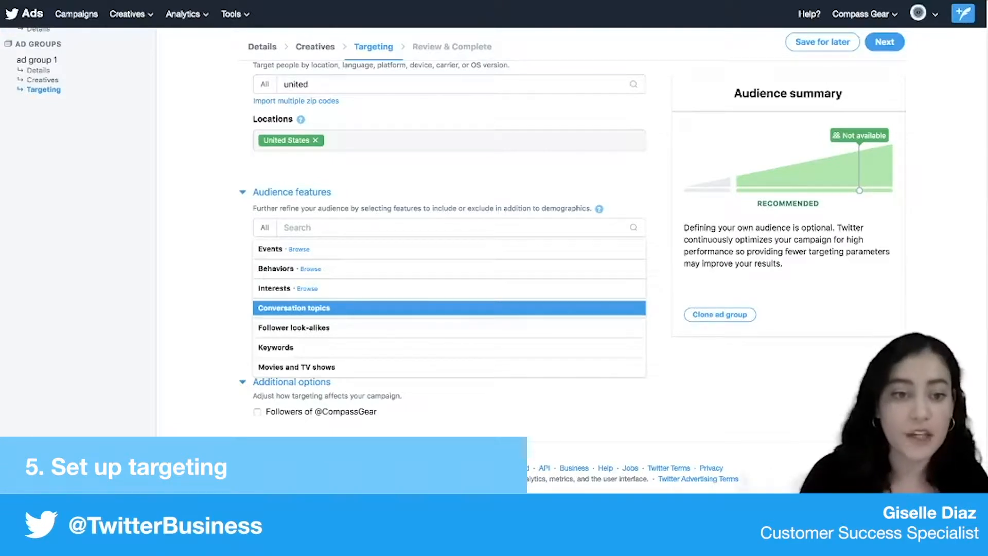
{"action": "key", "text": "Return"}
{"action": "scroll", "coordinate": [449, 237], "scroll_direction": "up", "scroll_amount": 1}
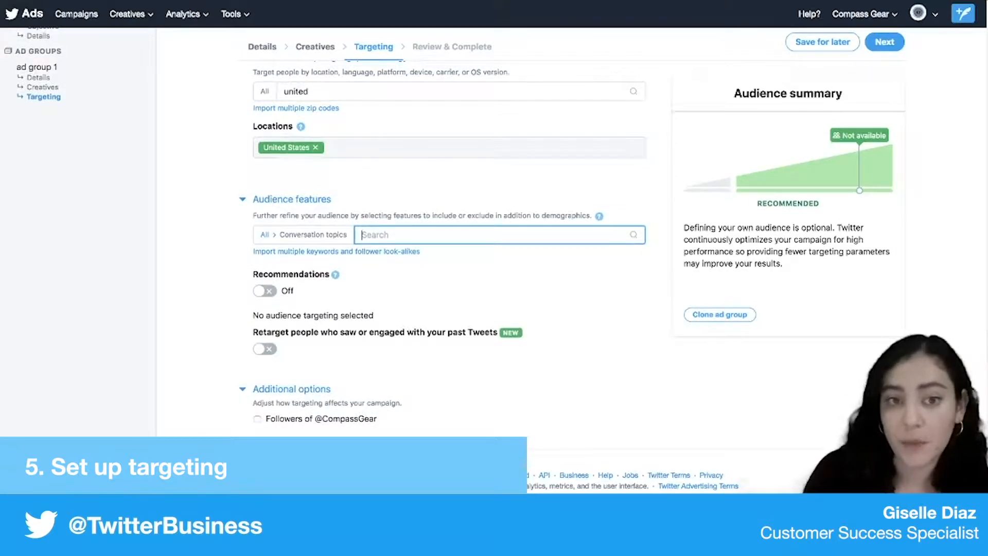
{"action": "type", "text": "ou"}
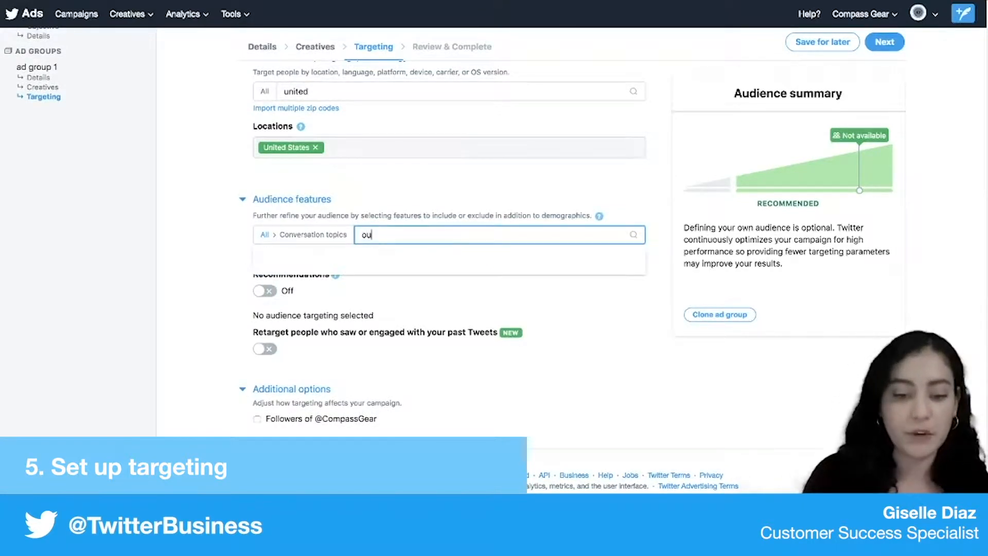
{"action": "type", "text": "tdoor"}
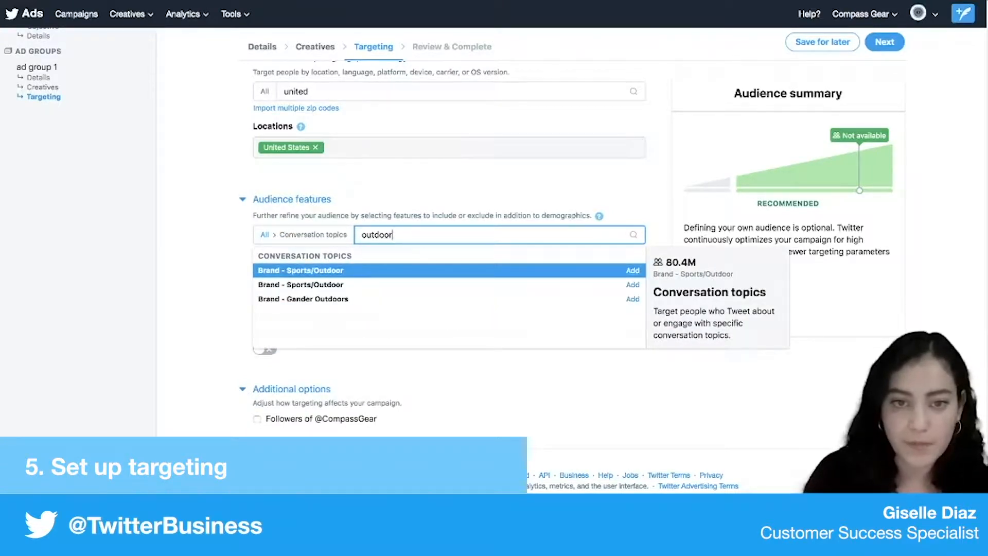
{"action": "left_click", "coordinate": [632, 270]}
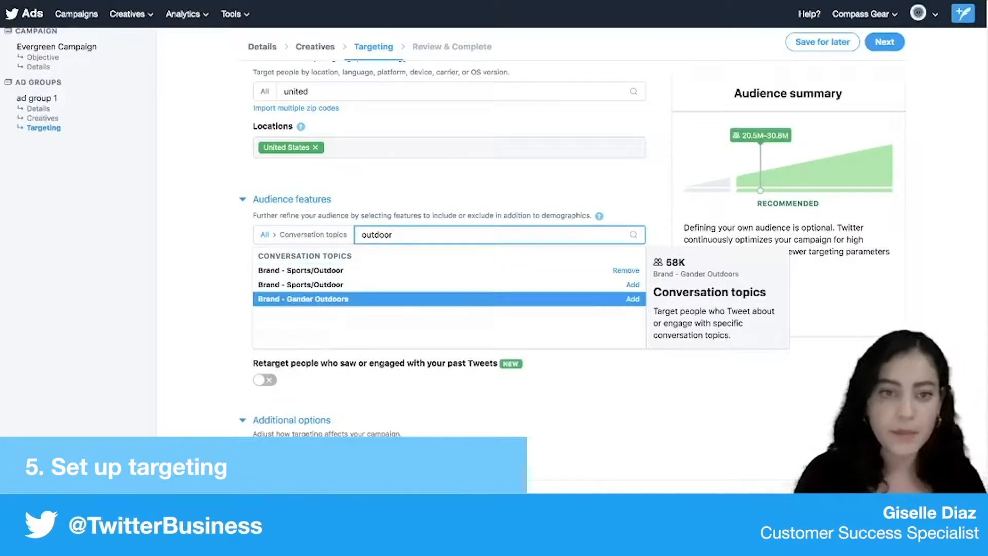
{"action": "left_click", "coordinate": [592, 394]}
- Check the remaining targeting options and continue to the campaign review
{"action": "scroll", "coordinate": [592, 394], "scroll_direction": "down", "scroll_amount": 1}
{"action": "scroll", "coordinate": [325, 232], "scroll_direction": "down", "scroll_amount": 1}
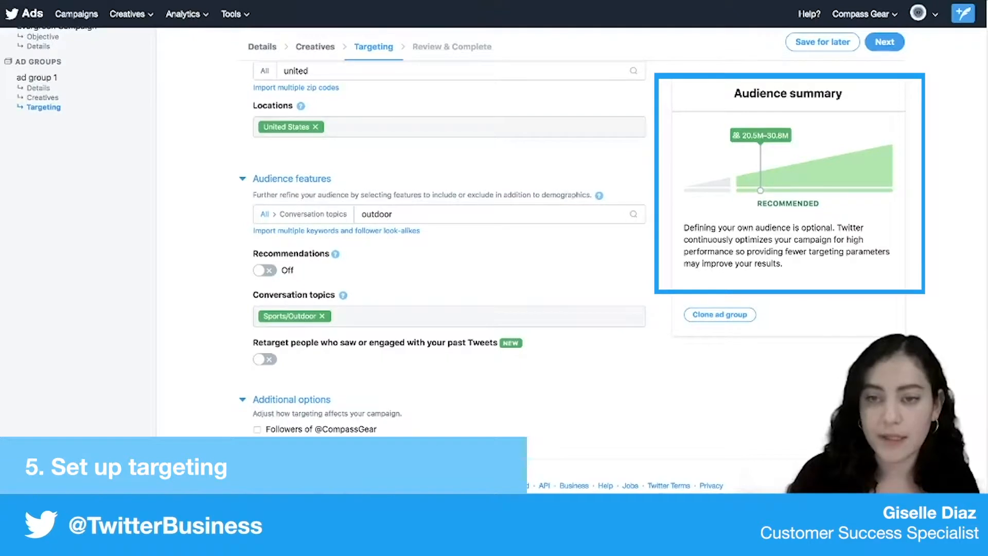
{"action": "scroll", "coordinate": [448, 231], "scroll_direction": "down", "scroll_amount": 1}
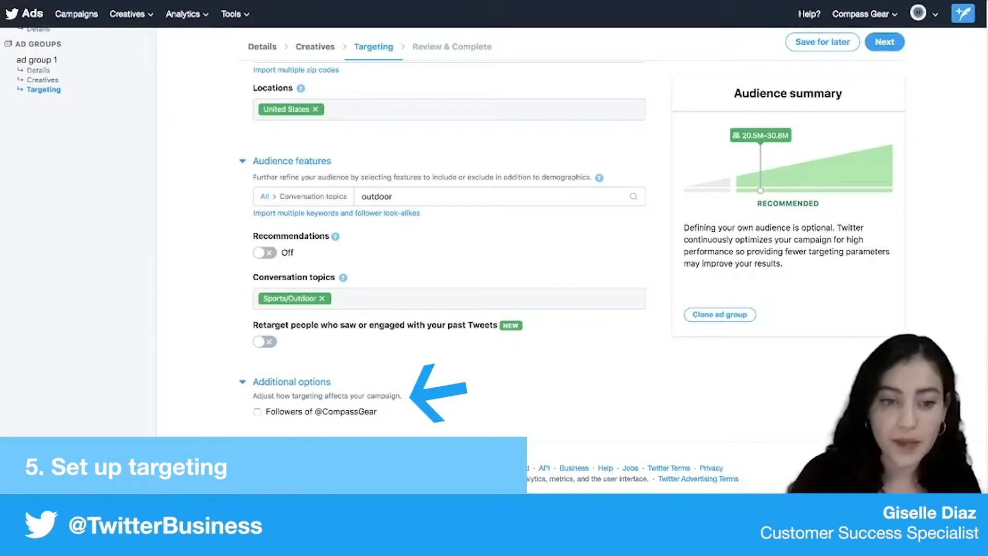
{"action": "scroll", "coordinate": [448, 231], "scroll_direction": "up", "scroll_amount": 4}
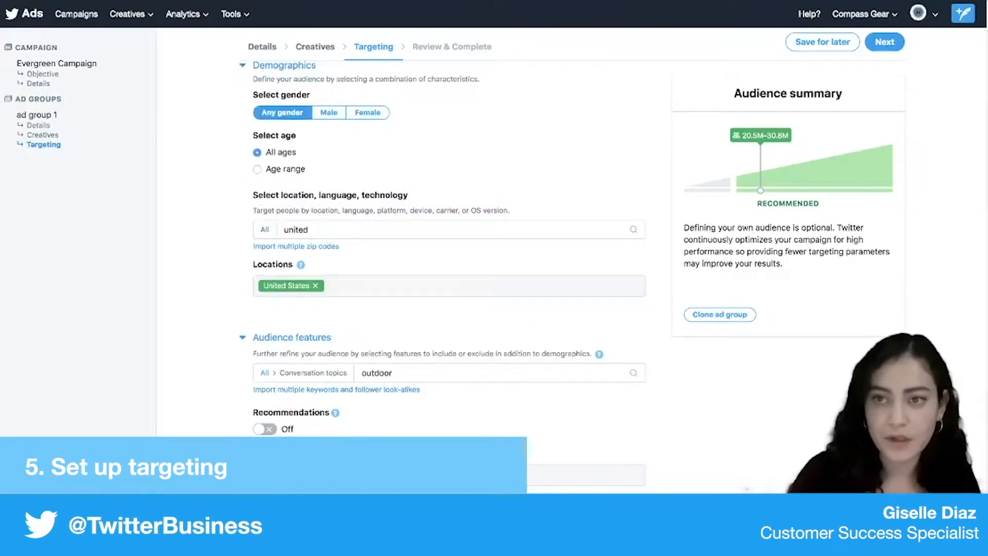
{"action": "left_click", "coordinate": [885, 42]}
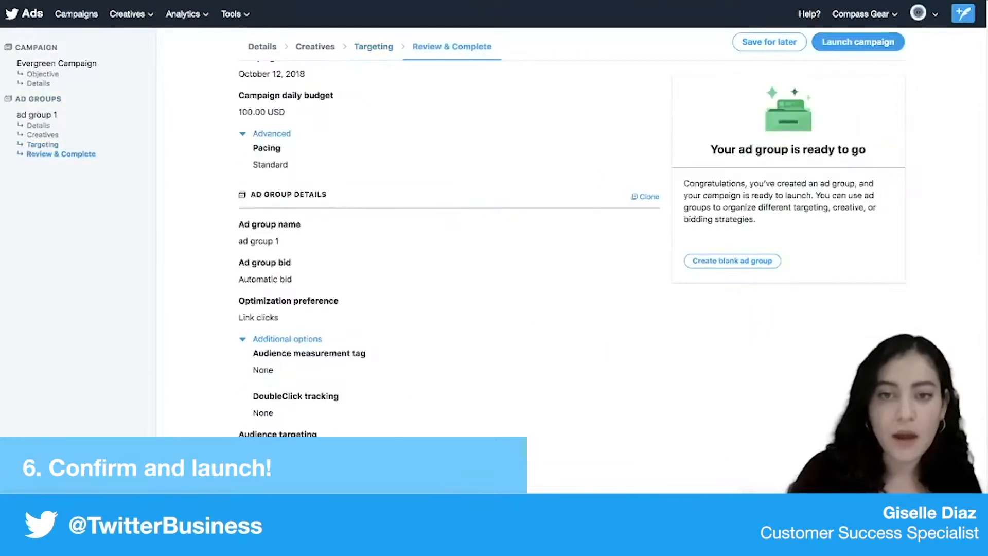
- Review the campaign details, ad group details and Tweet creatives, and launch the campaign
{"action": "scroll", "coordinate": [448, 232], "scroll_direction": "up", "scroll_amount": 3}
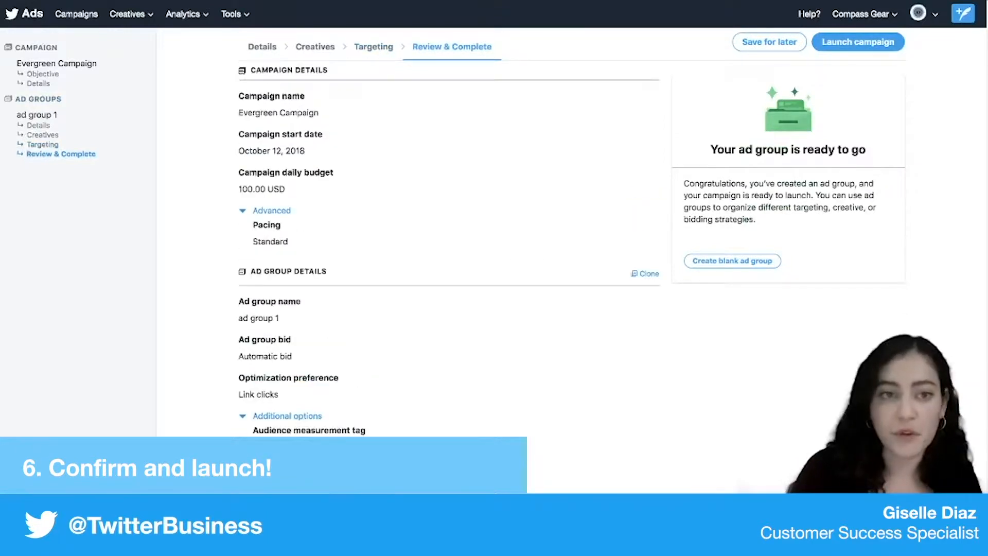
{"action": "scroll", "coordinate": [447, 231], "scroll_direction": "down", "scroll_amount": 10}
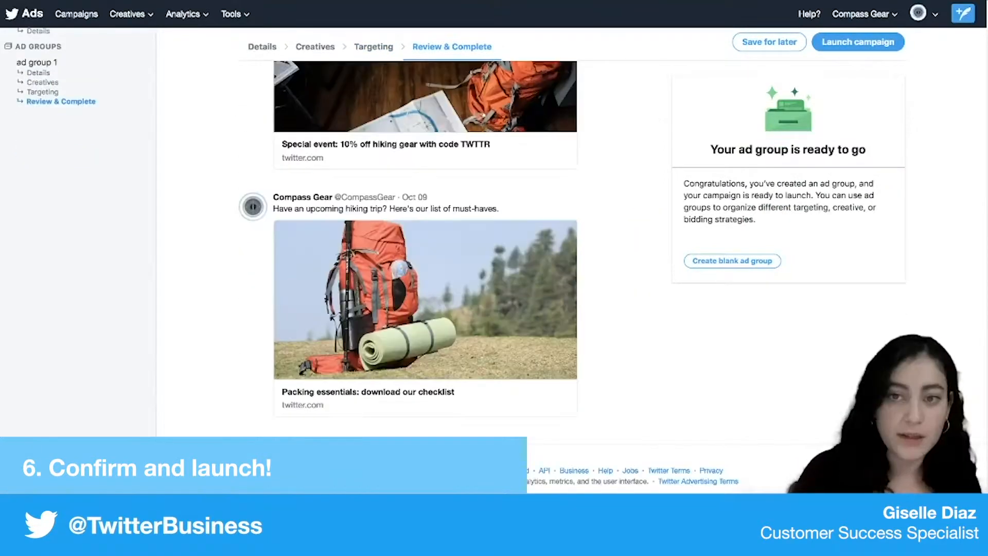
{"action": "scroll", "coordinate": [447, 231], "scroll_direction": "up", "scroll_amount": 10}
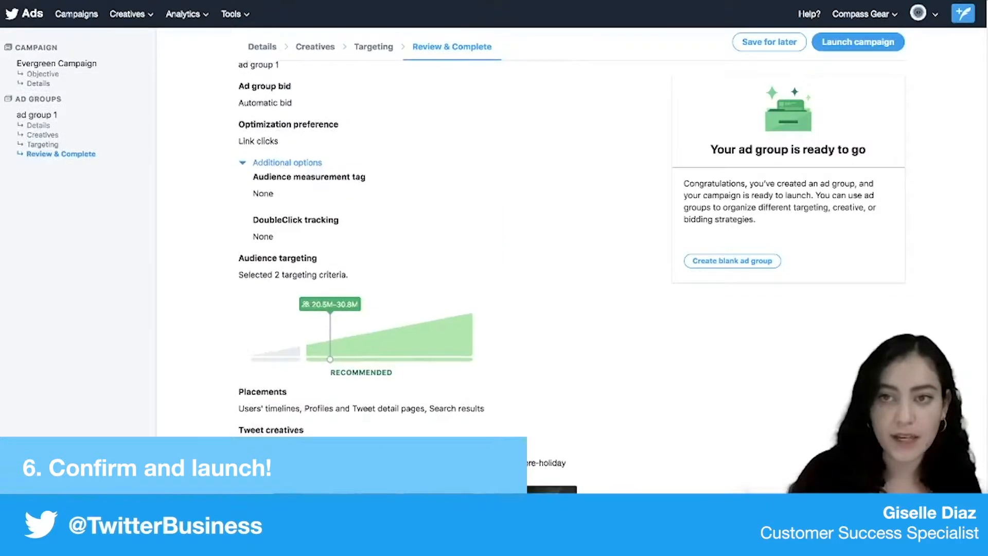
{"action": "left_click", "coordinate": [859, 42]}
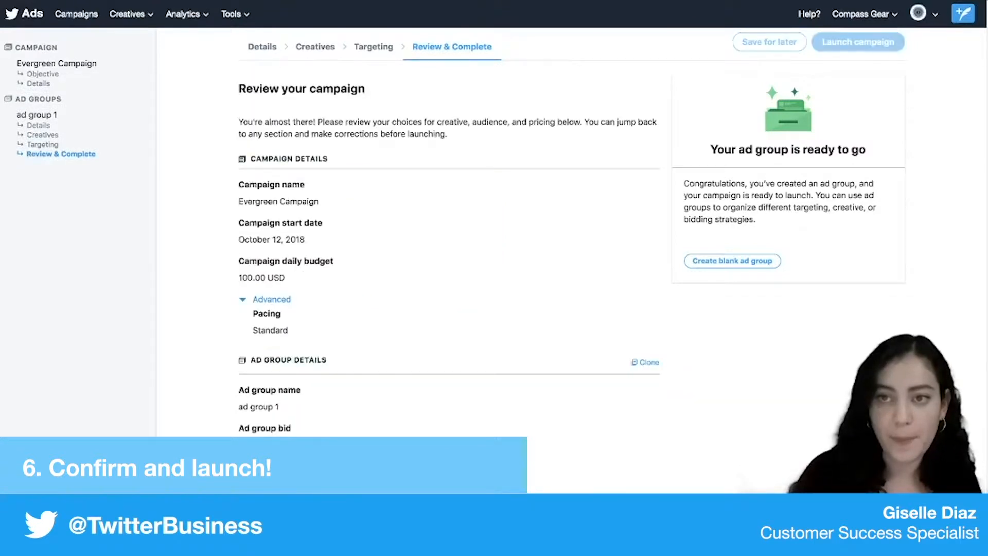